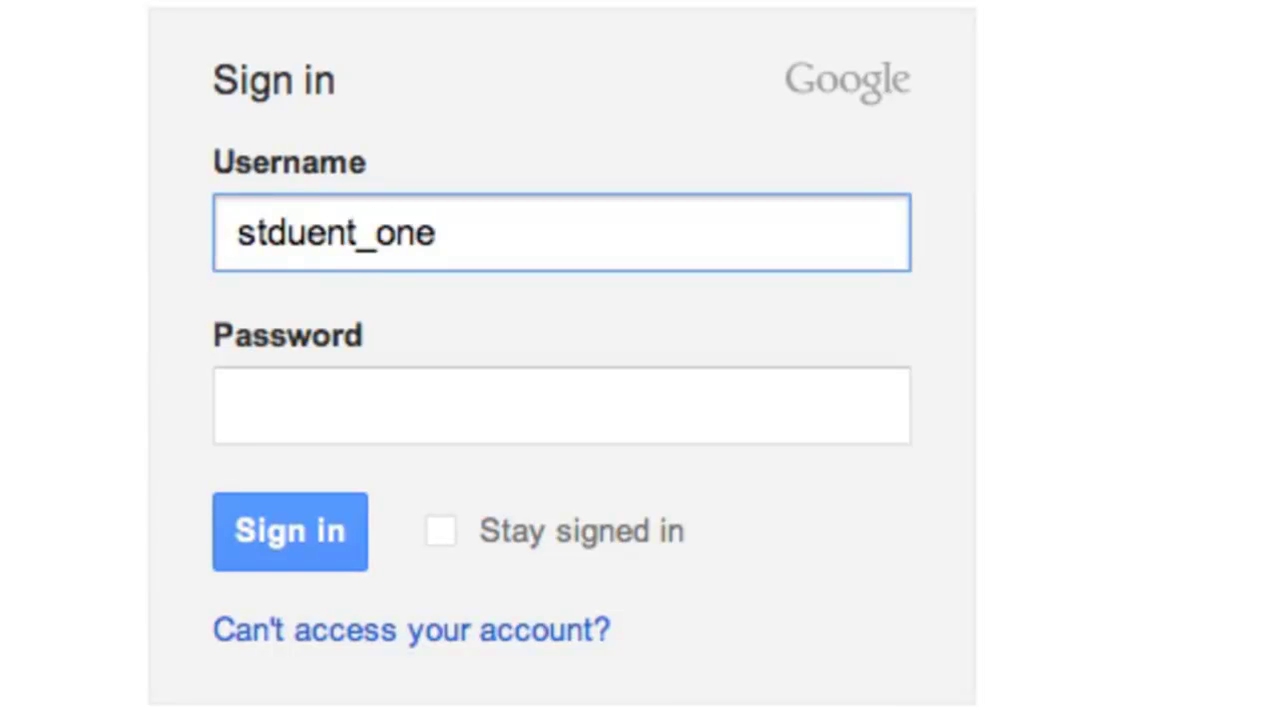
- Correct the misspelled school username, enter the account password, and sign in
key(BackSpace)
key(BackSpace)
key(BackSpace)
key(BackSpace)
key(BackSpace)
key(BackSpace)
key(BackSpace)
key(BackSpace)
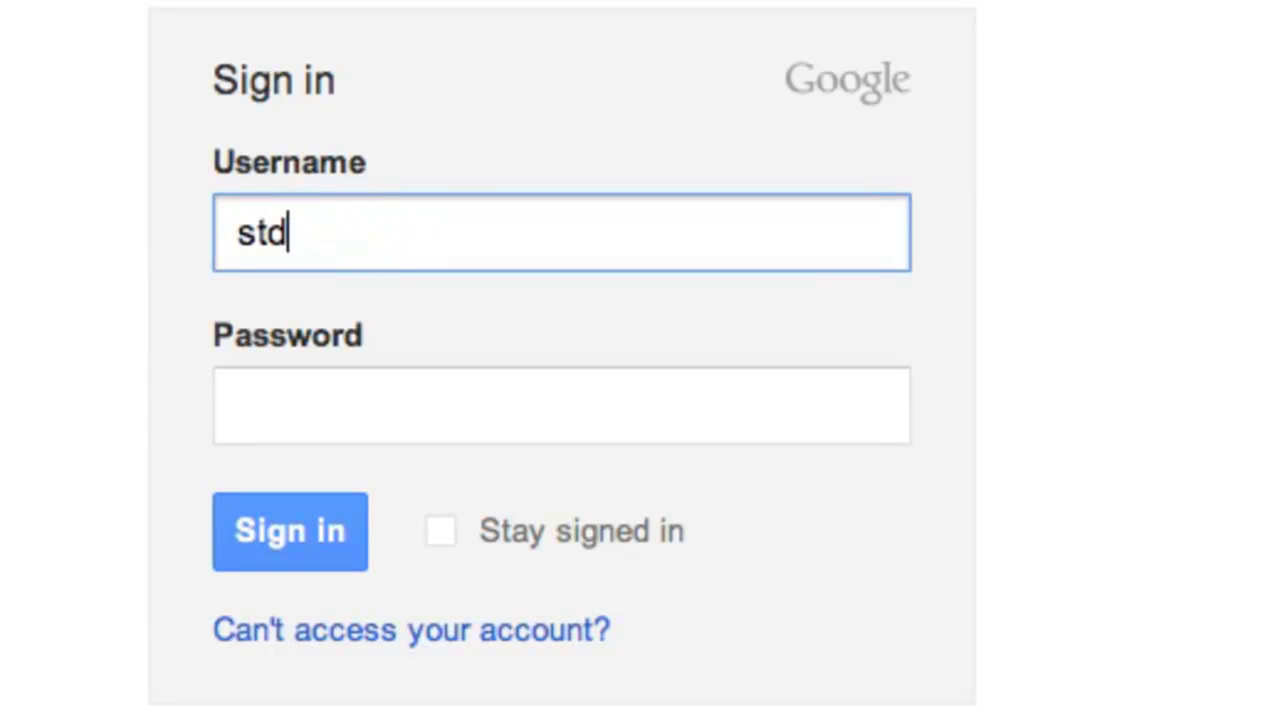
key(BackSpace)
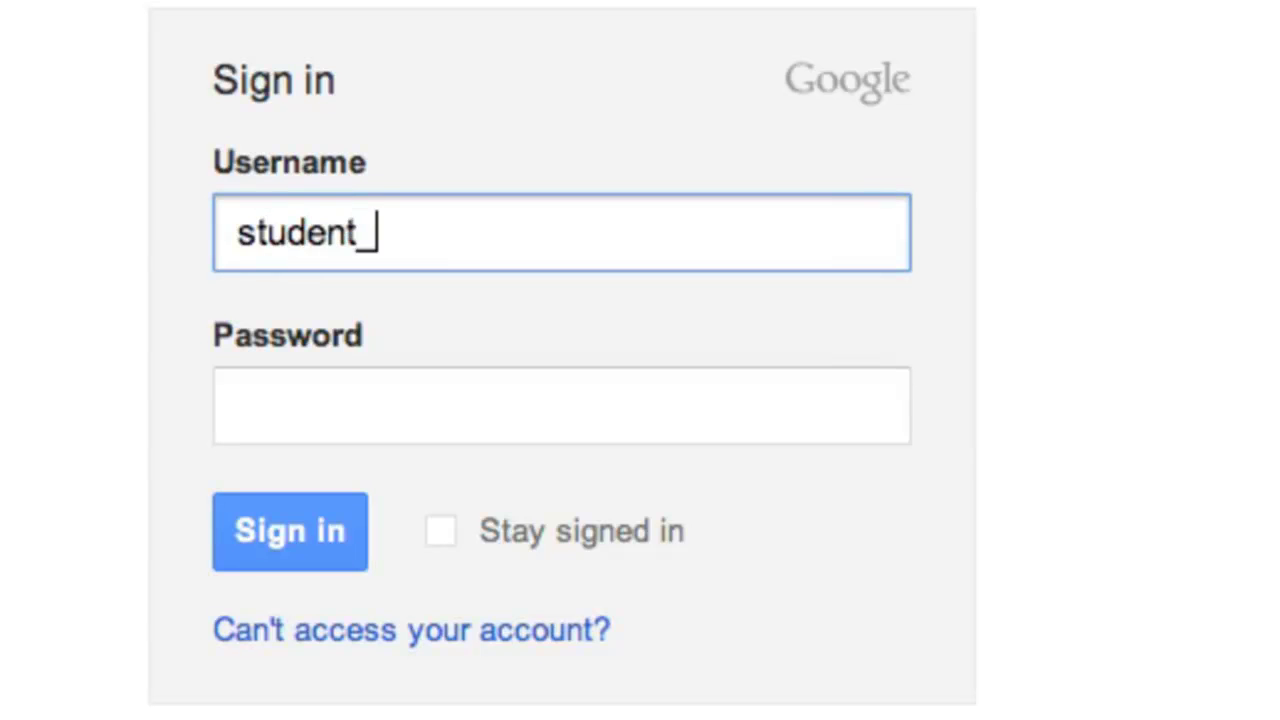
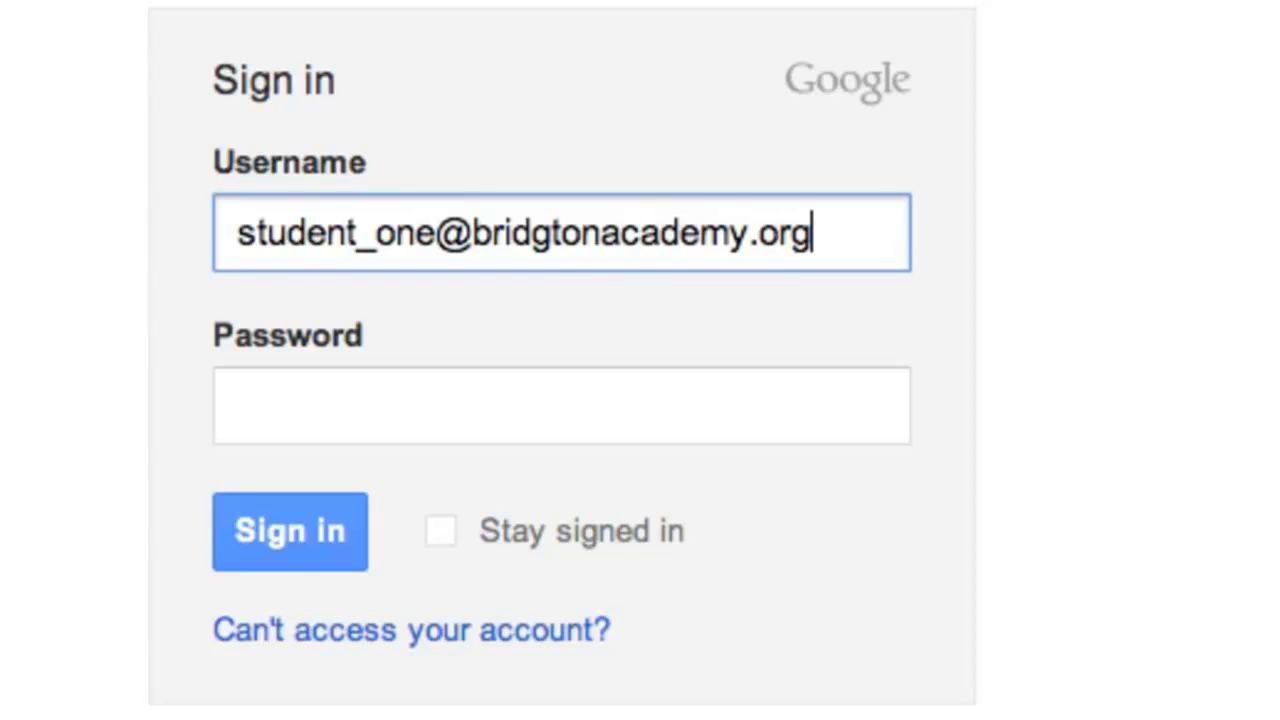
key(Tab)
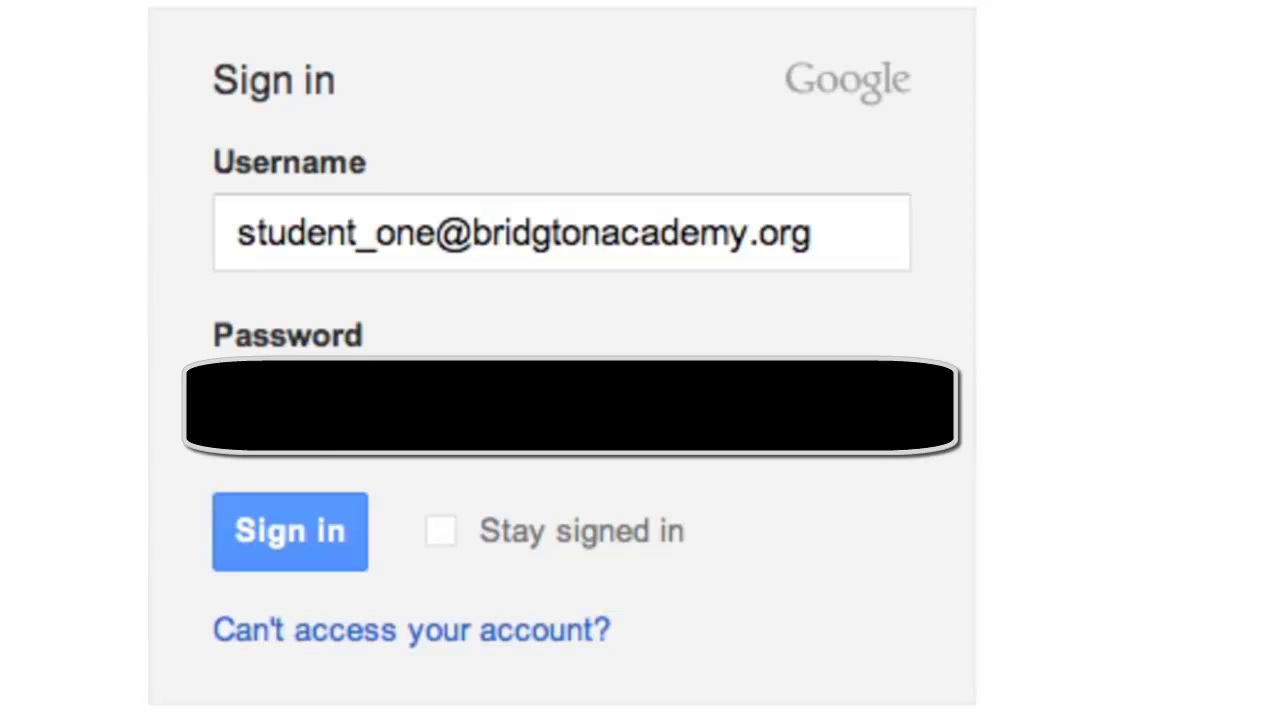
click(337, 531)
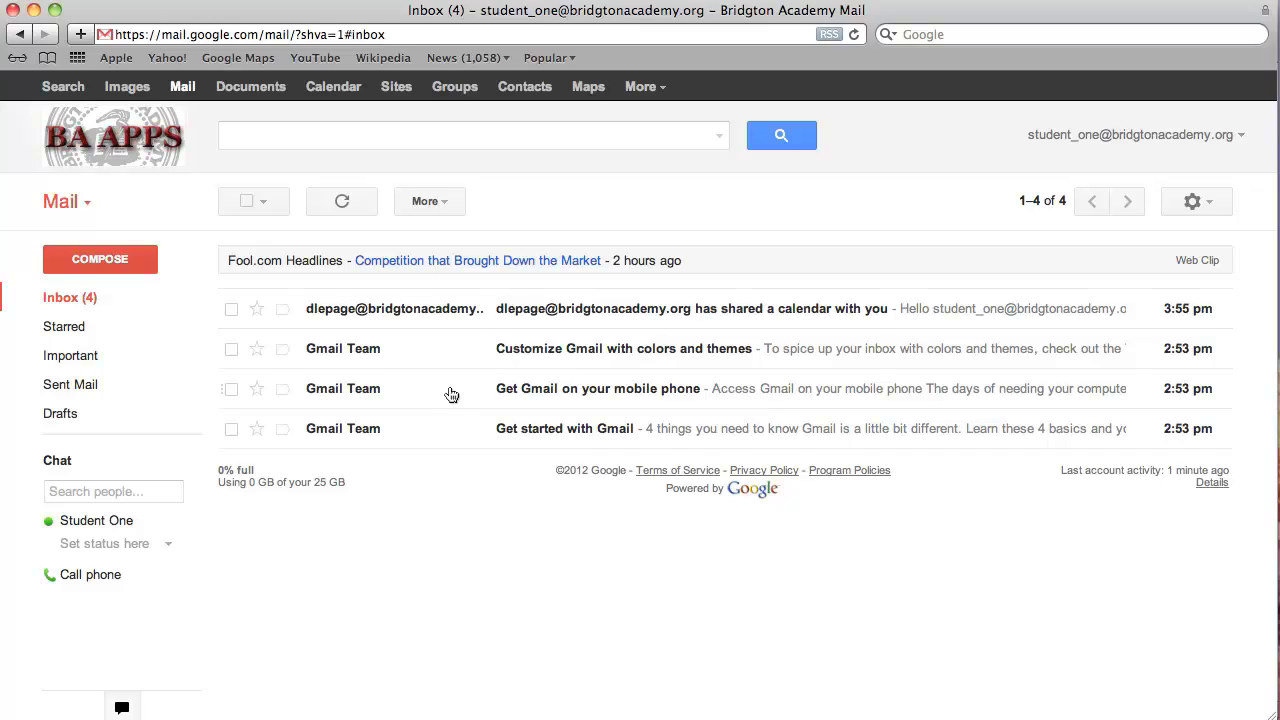
- Launch Google Calendar from Gmail's top navigation bar
click(364, 95)
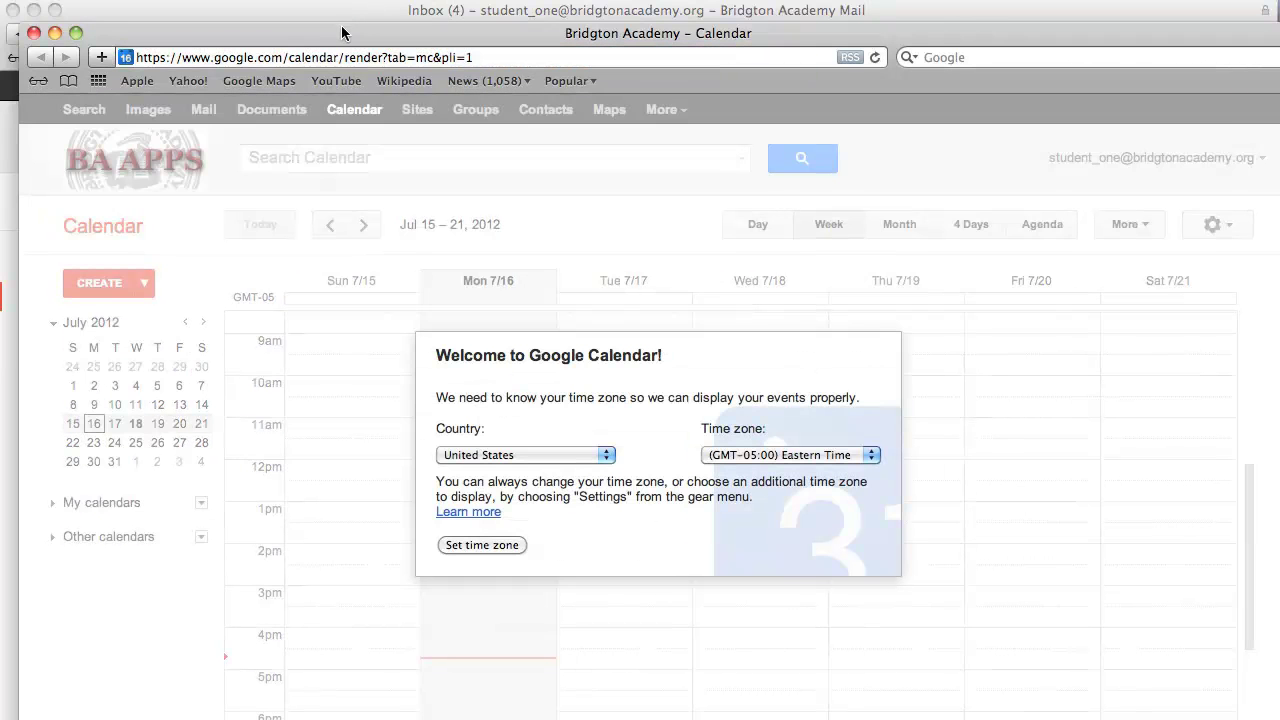
- Move the Calendar window into place, accept Eastern Time, and expand My calendars
drag(341, 33, 325, 11)
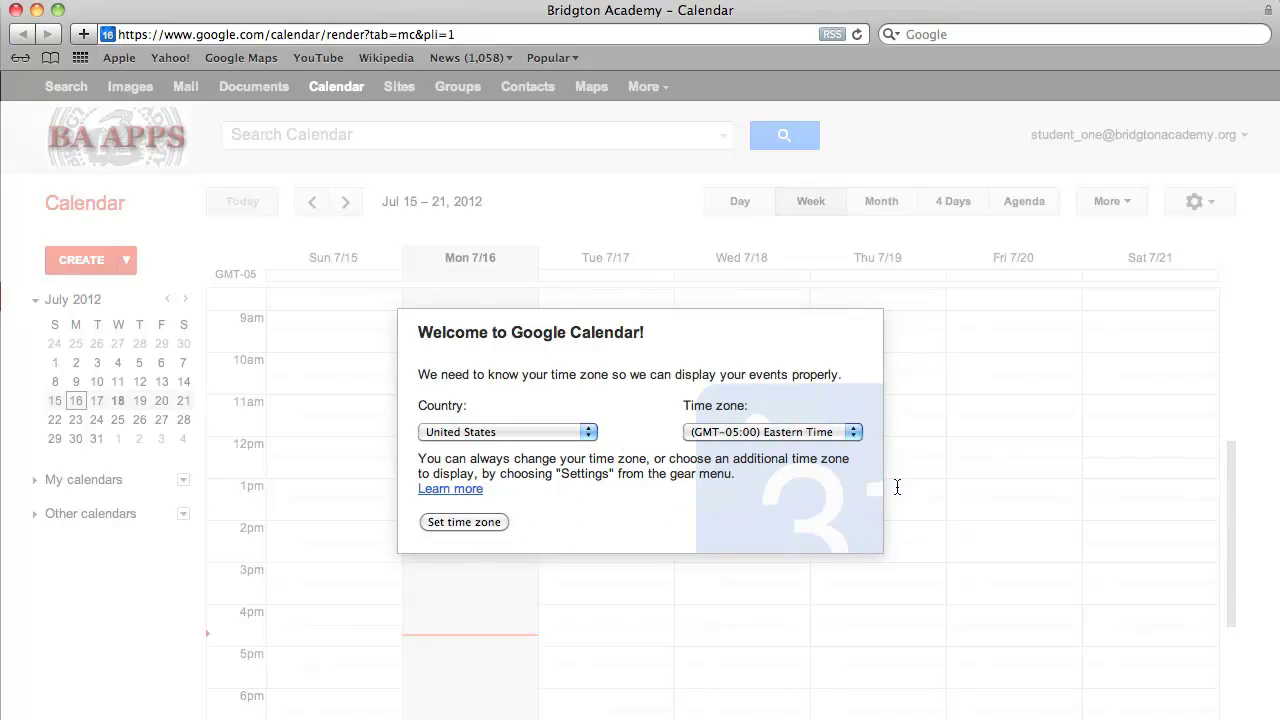
click(468, 522)
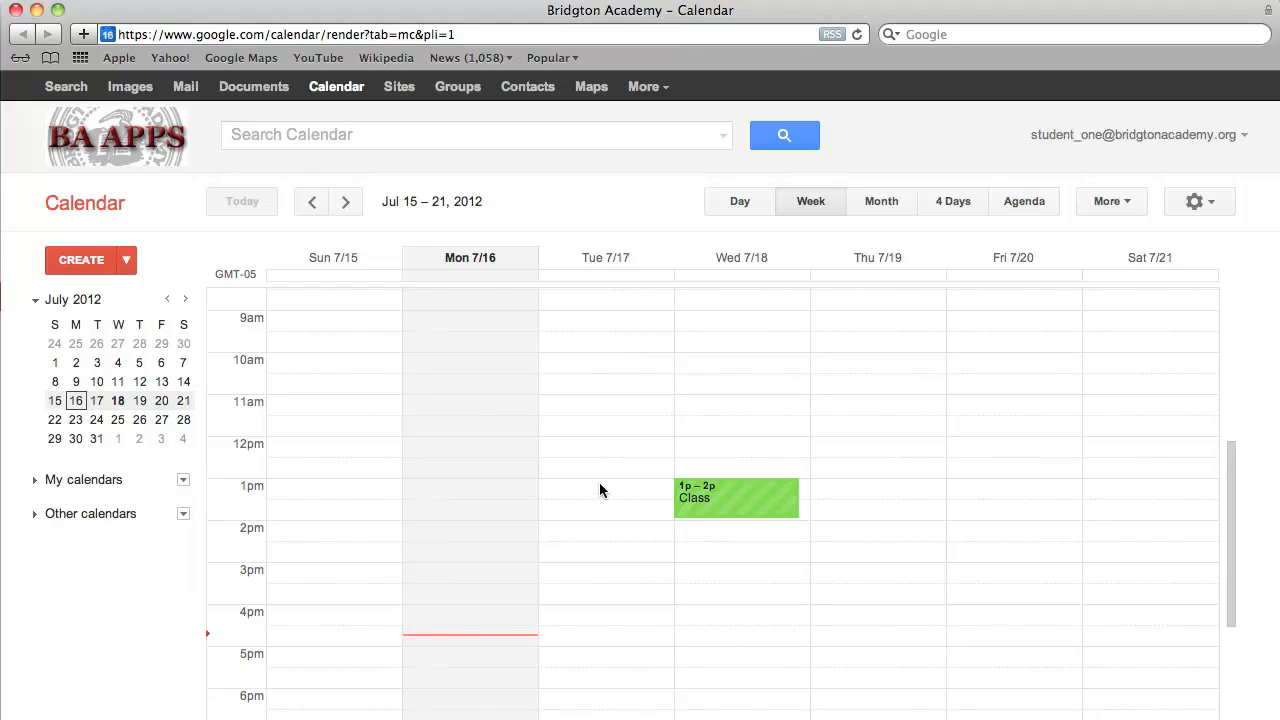
click(39, 488)
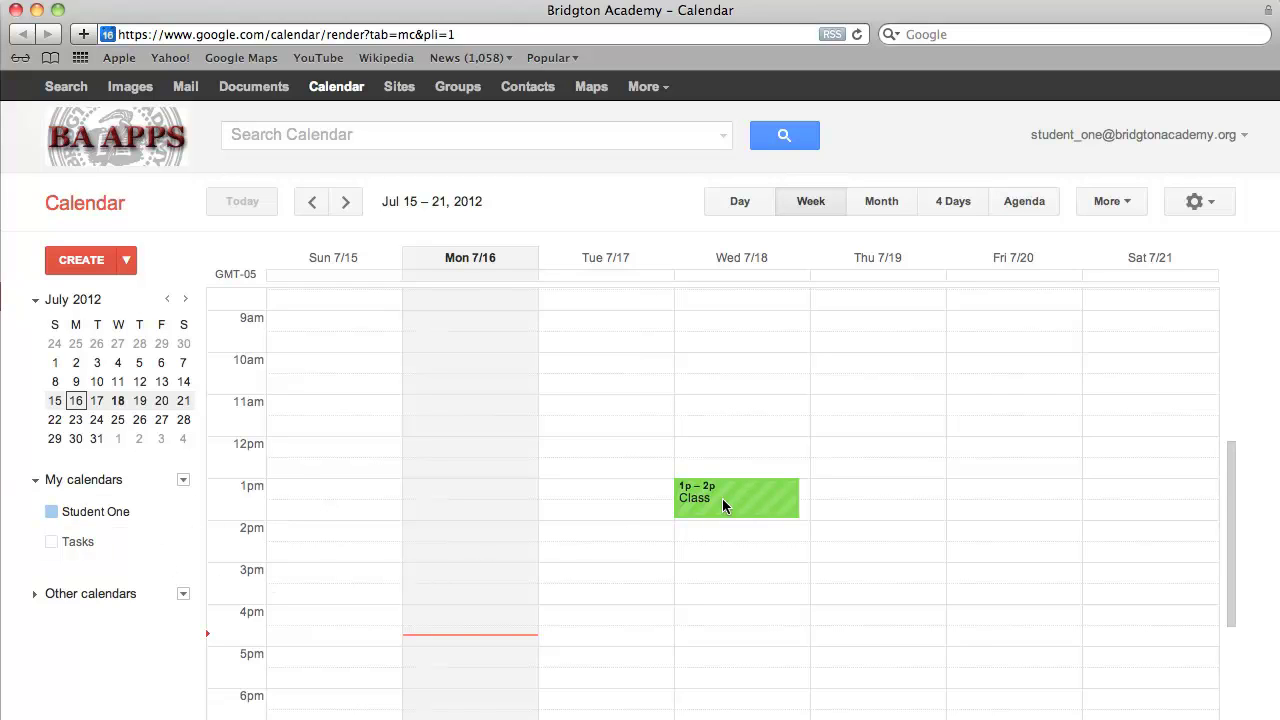
- Expand Other calendars and open the dropdown menu beside Multimedia
click(38, 594)
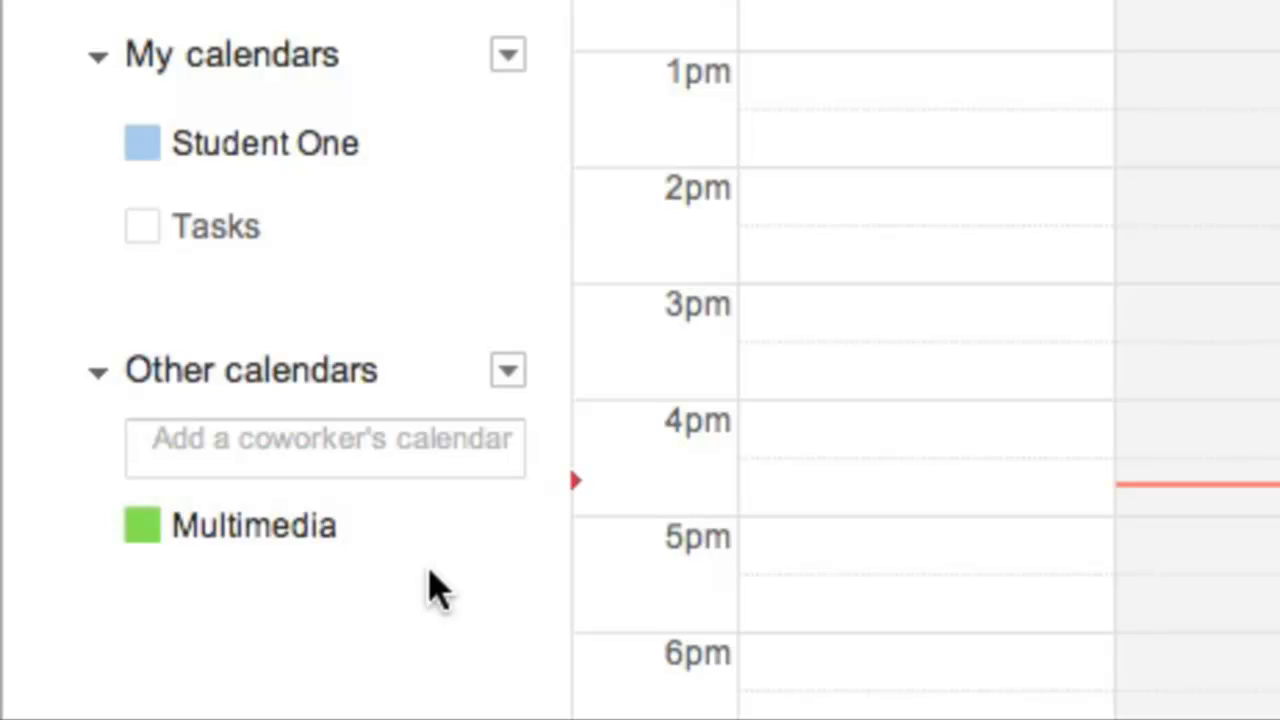
mouse_move(507, 539)
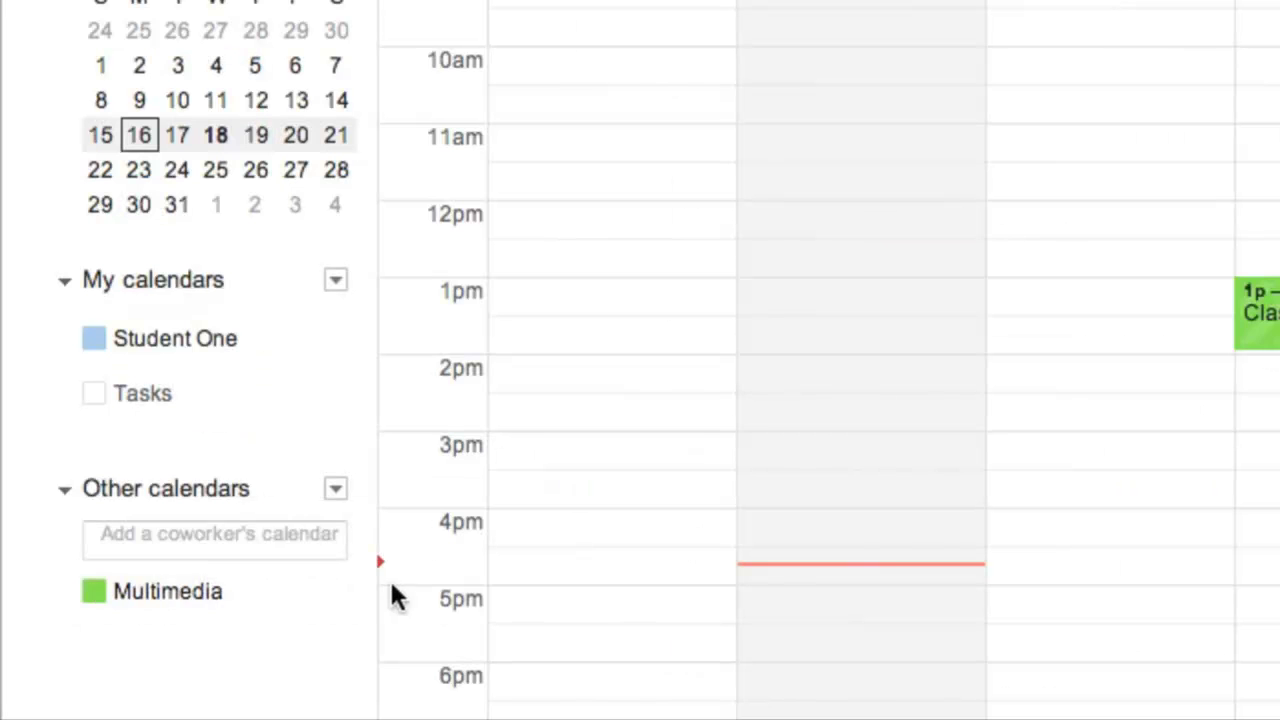
click(333, 597)
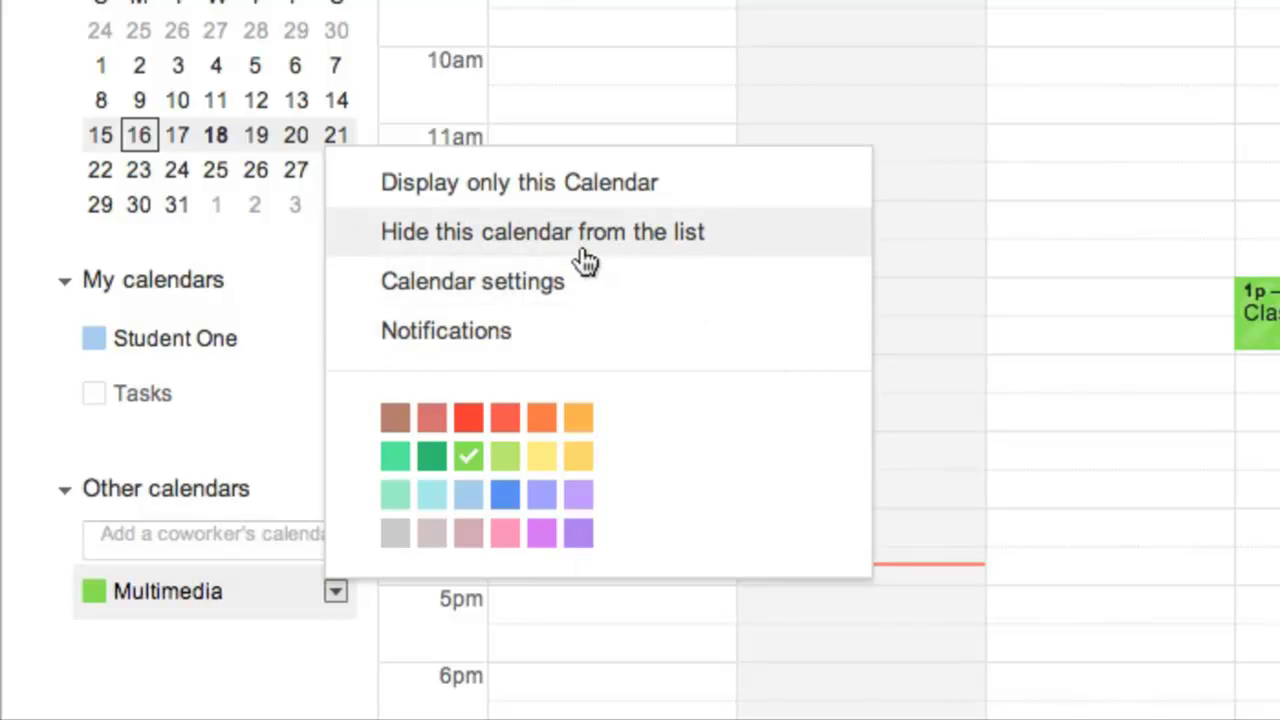
- Review the Multimedia calendar's Calendar Details, then view its Notifications with no reminders set
click(525, 283)
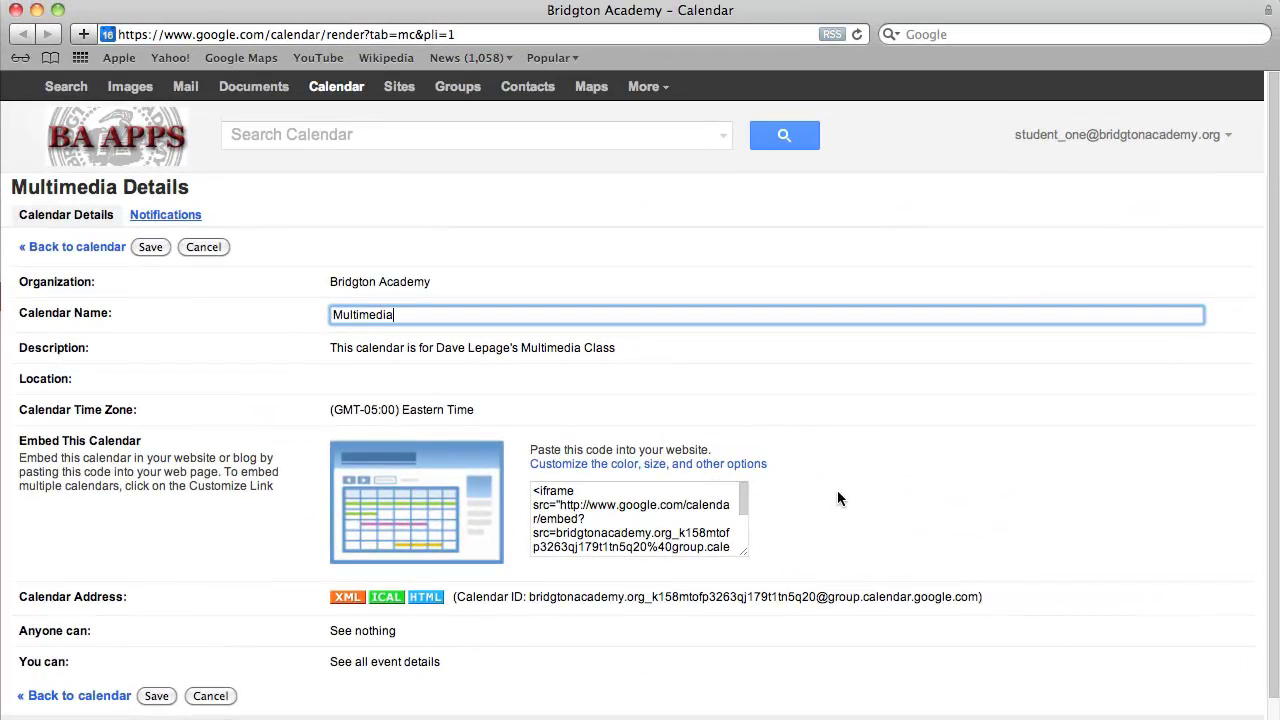
scroll(838, 490, down, 1)
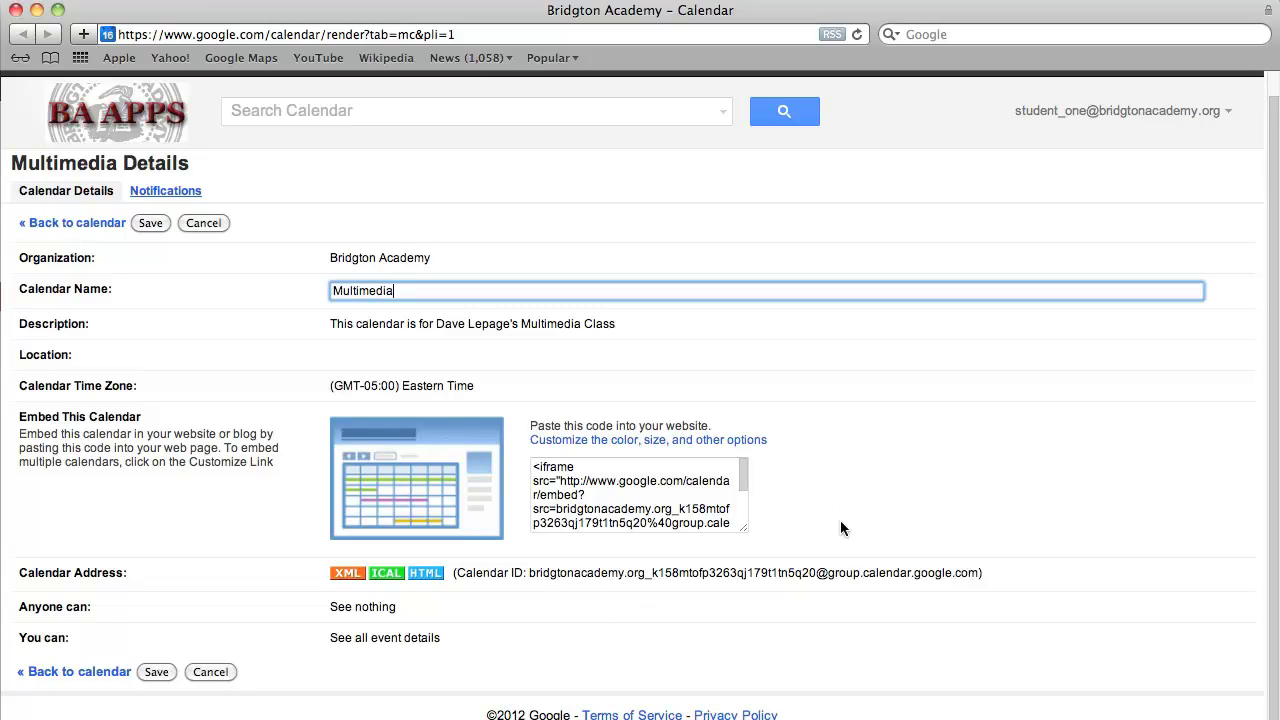
scroll(840, 521, up, 1)
scroll(840, 529, down, 1)
click(176, 191)
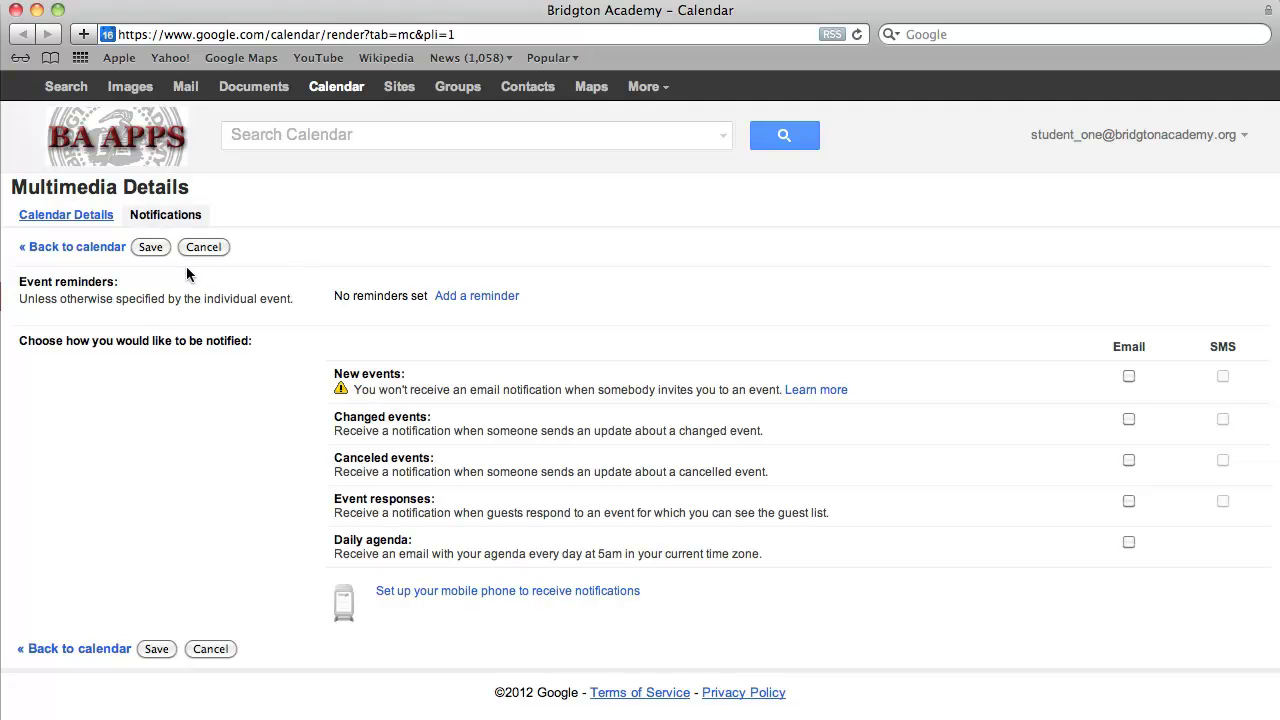
- Save the Multimedia settings and start a new event on Thursday, July 19 at 11am
click(149, 248)
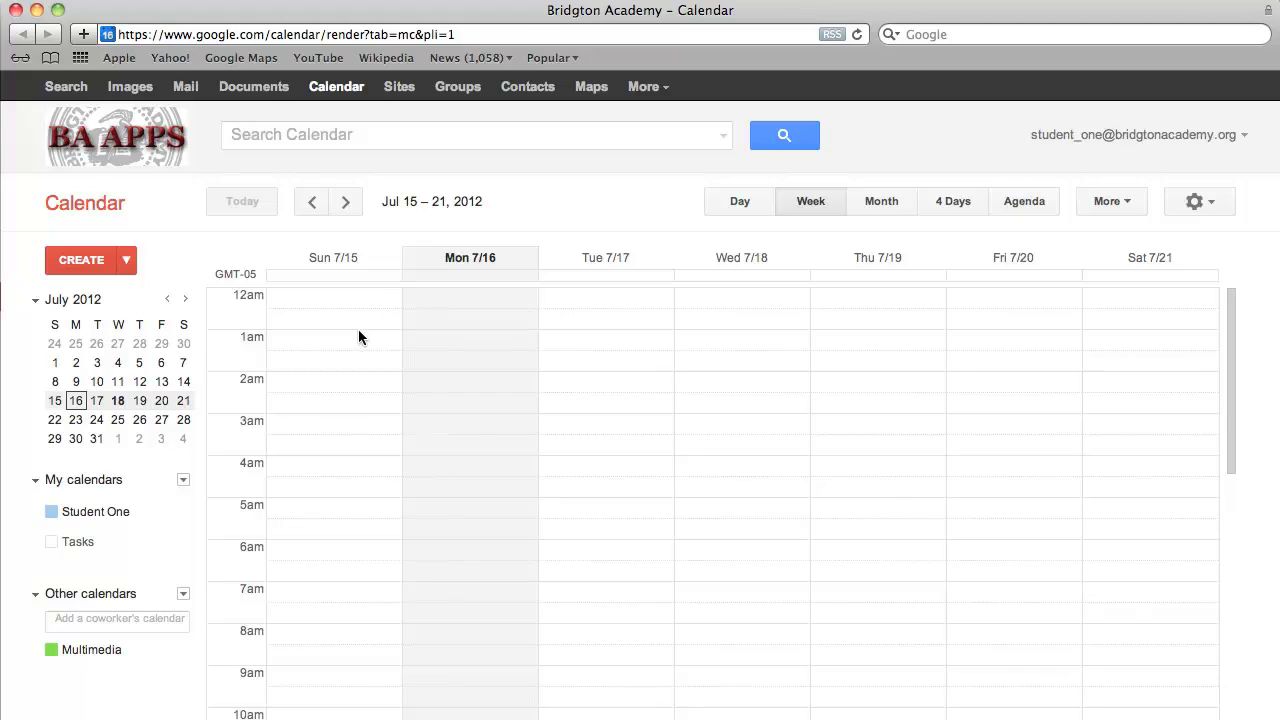
scroll(620, 530, down, 5)
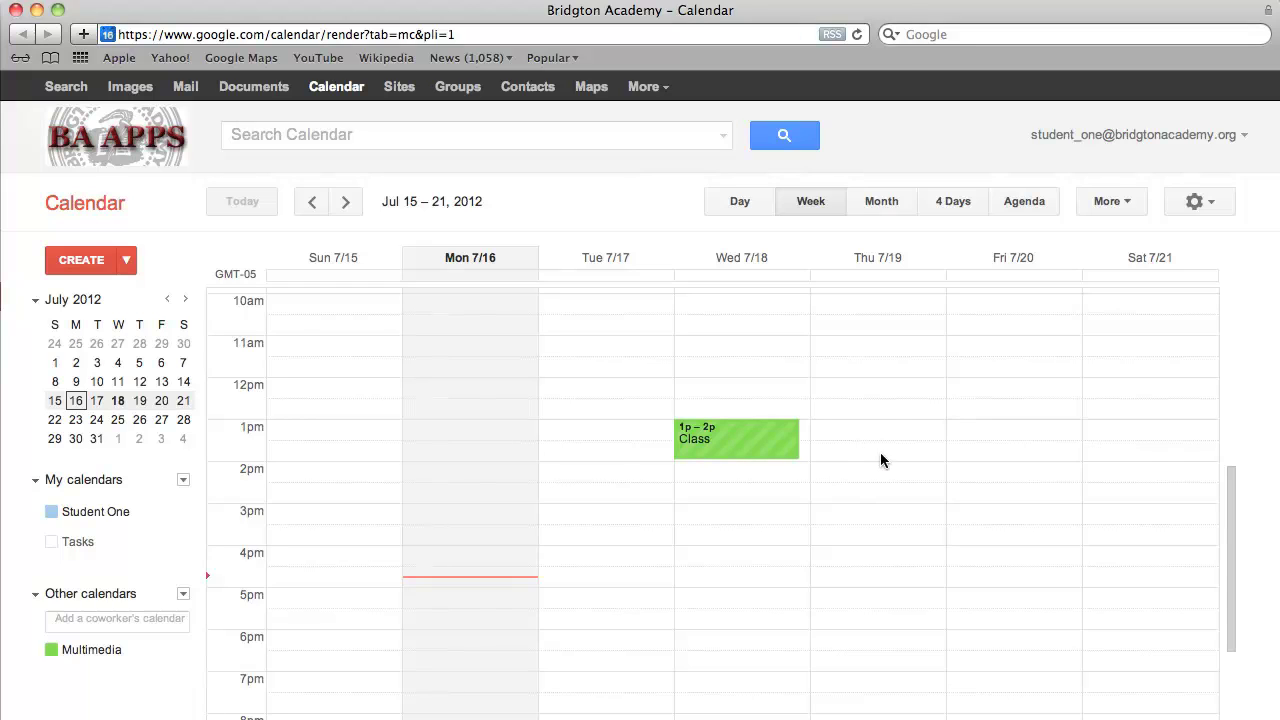
click(848, 354)
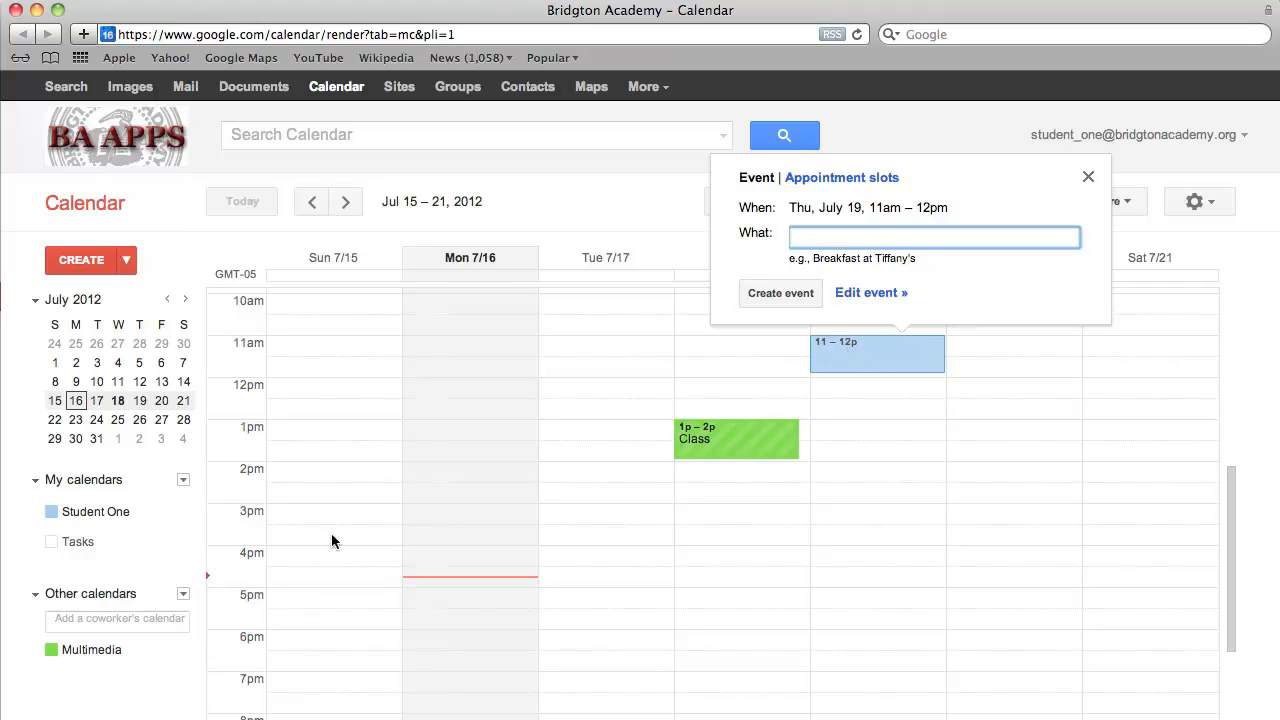
- Toggle the Tasks calendar on and off twice in the sidebar
click(109, 544)
click(100, 541)
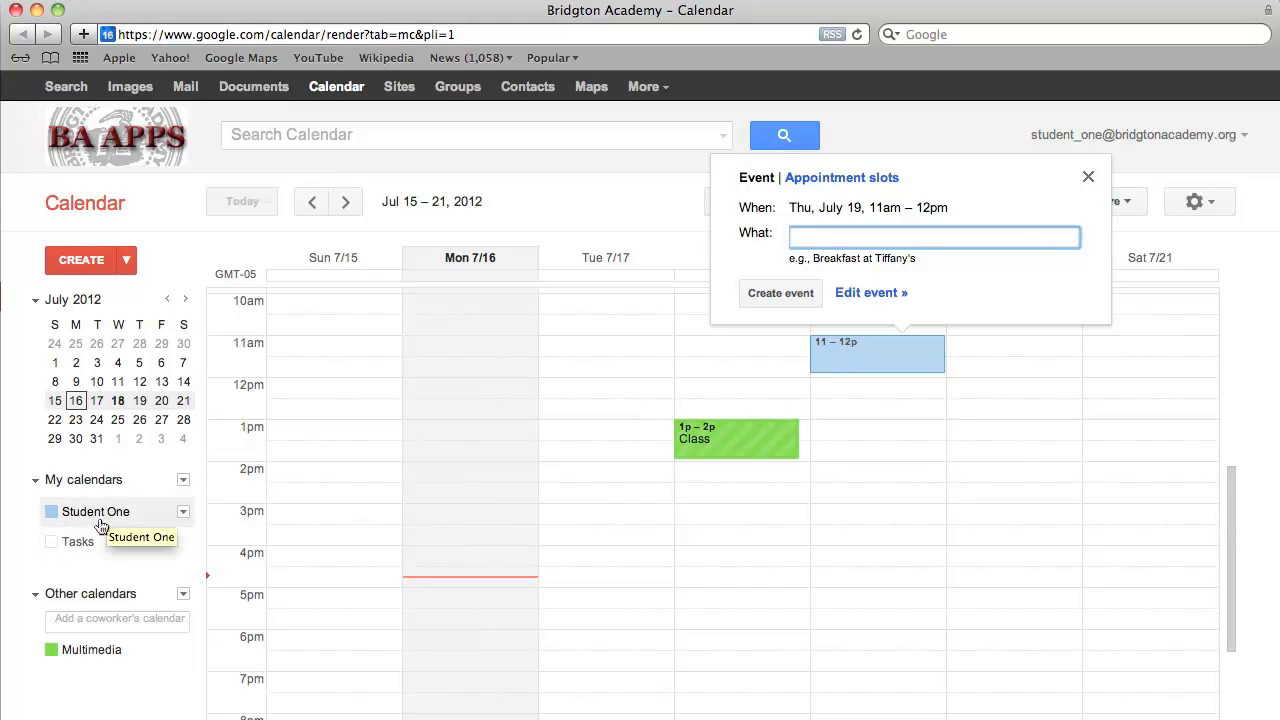
click(109, 543)
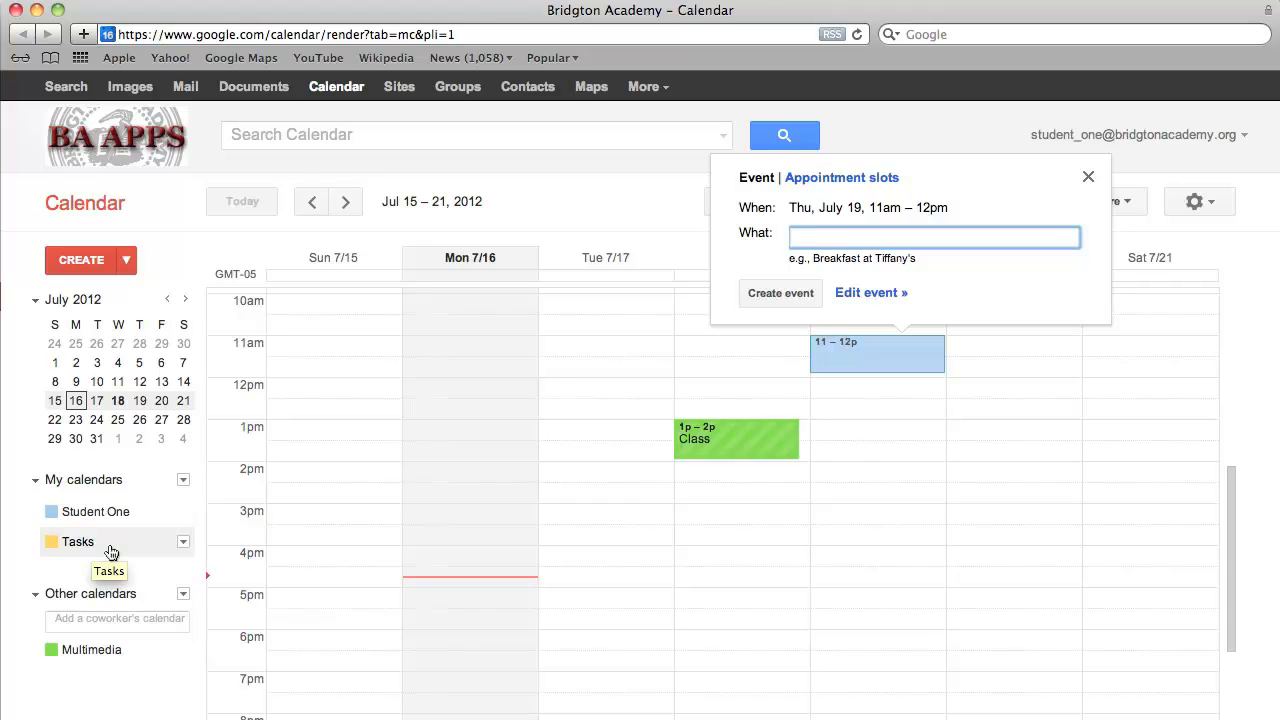
click(110, 548)
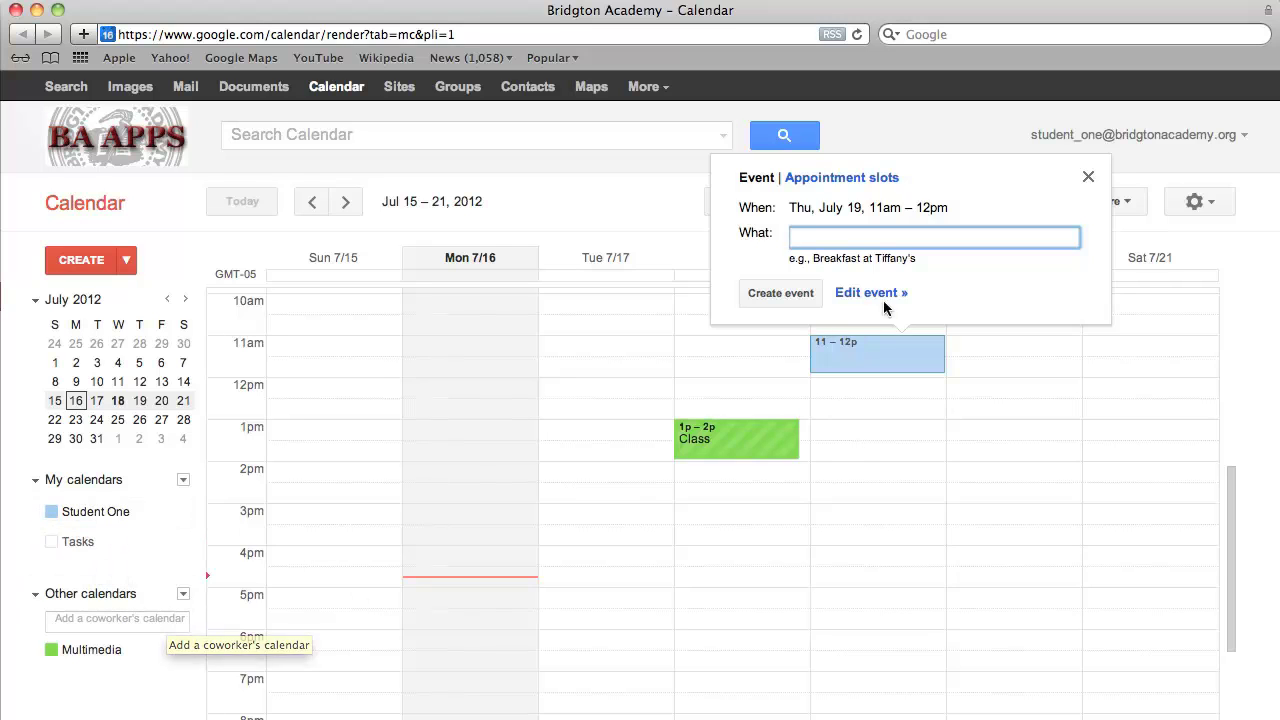